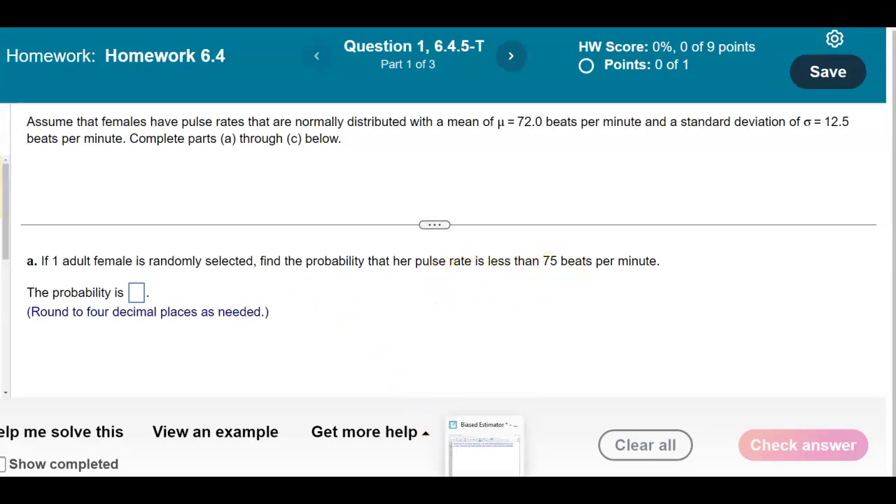
Bring the Biased Estimator notebook in front of the female pulse-rate homework question
click(486, 471)
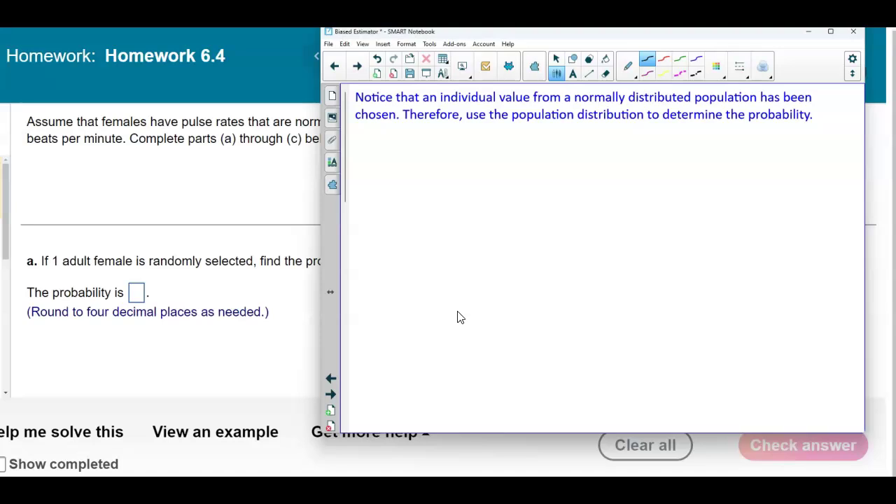
With the thinnest pen, sketch a circled 1, an axis, and a bell curve with a centre tick labelled μ=
click(739, 66)
click(567, 120)
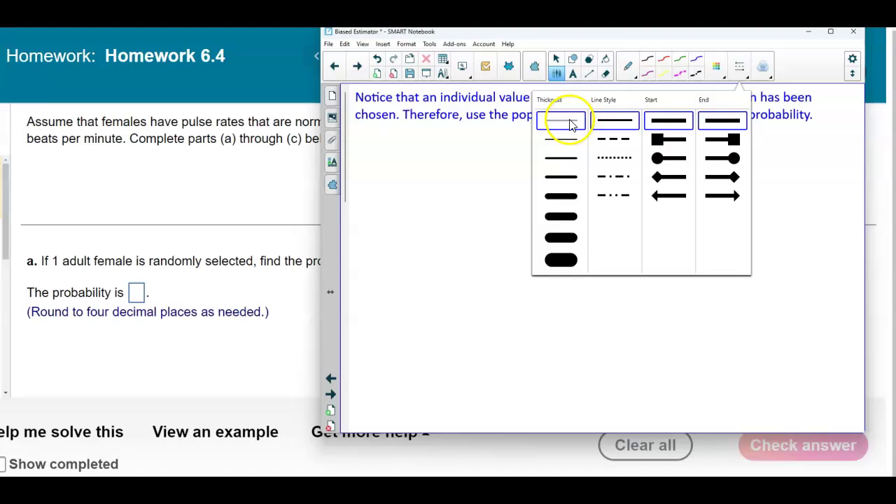
click(739, 66)
mouse_move(361, 138)
mouse_down()
mouse_move(356, 150)
mouse_move(362, 132)
mouse_up()
drag(473, 212, 636, 209)
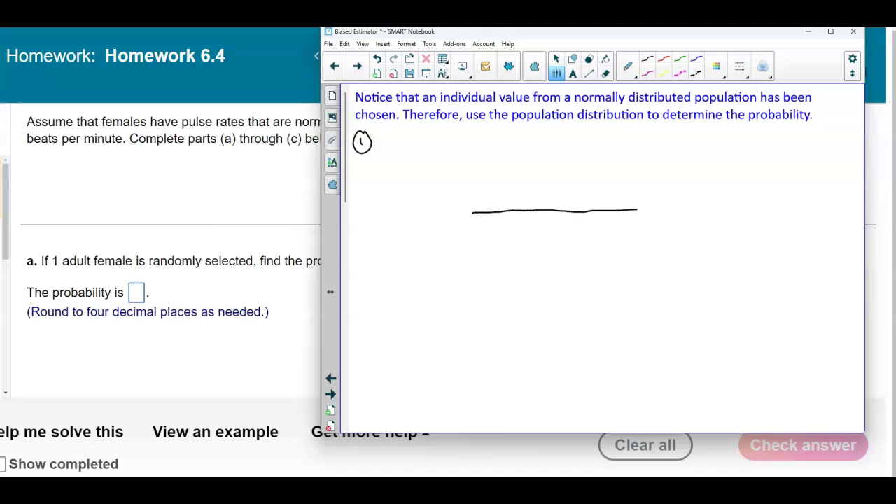
mouse_move(477, 207)
mouse_down()
mouse_move(525, 140)
mouse_move(560, 123)
mouse_move(588, 138)
mouse_move(633, 200)
mouse_up()
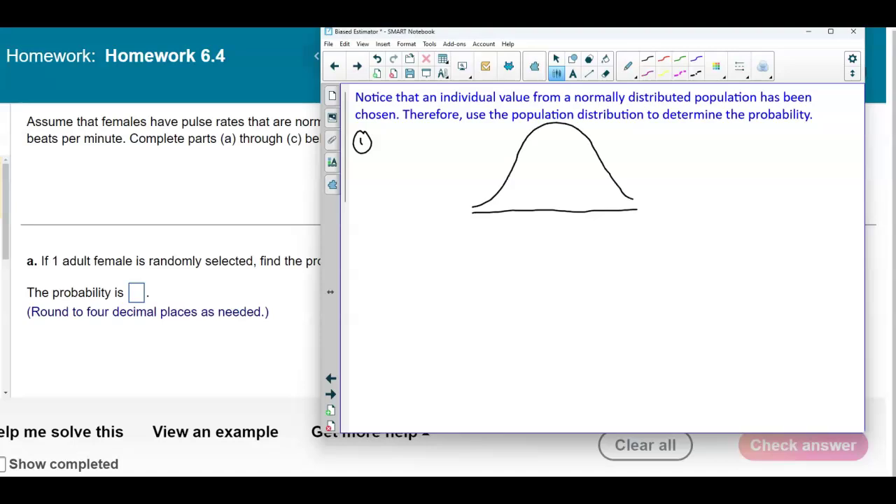
drag(533, 222, 539, 224)
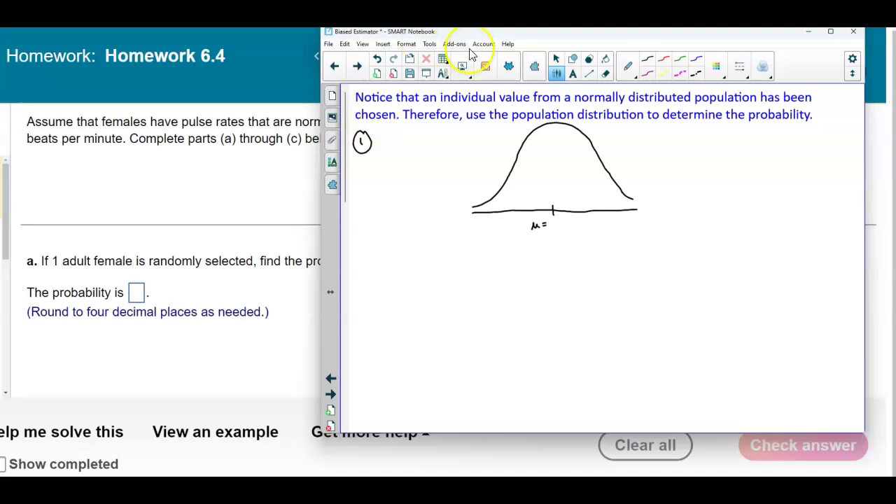
drag(511, 32, 394, 145)
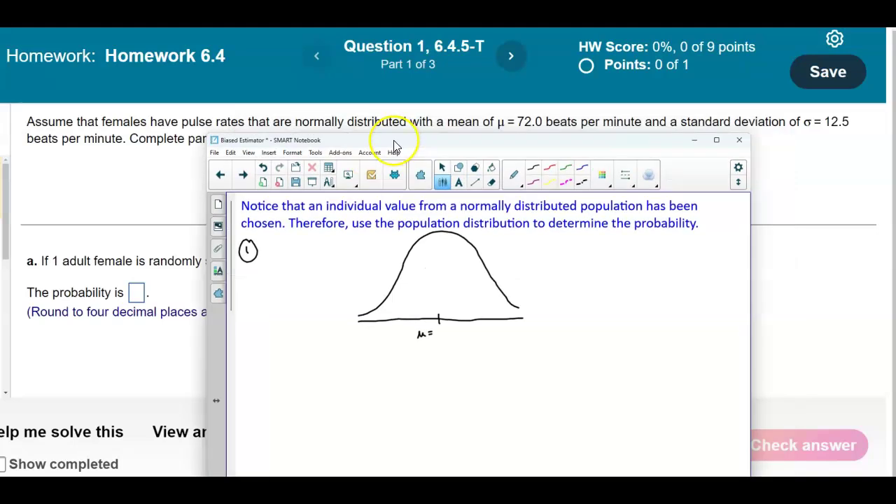
Label the curve's centre μ=72.0 and write σ = 12.5 beside the curve
mouse_move(435, 331)
mouse_down()
mouse_move(438, 338)
mouse_move(455, 330)
mouse_up()
click(448, 337)
drag(583, 274, 591, 270)
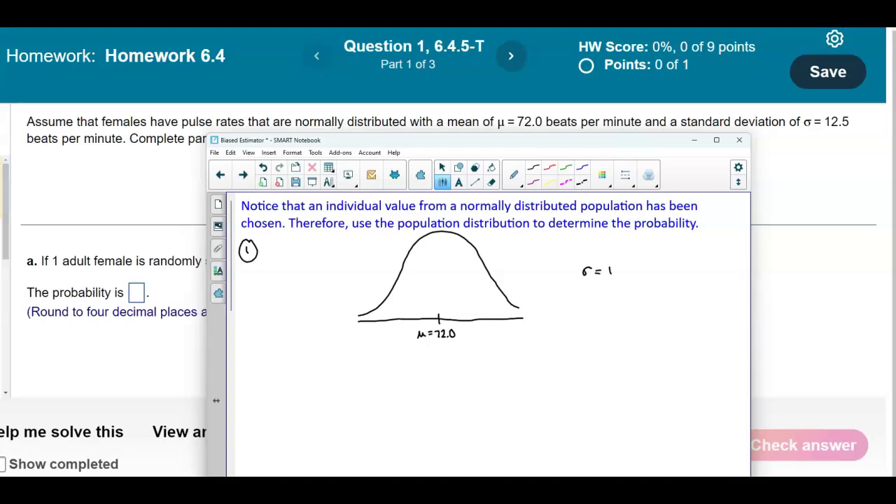
drag(614, 268, 618, 275)
click(621, 273)
Mark a tick for 75 right of the mean with a dashed vertical line above it
drag(334, 146, 229, 291)
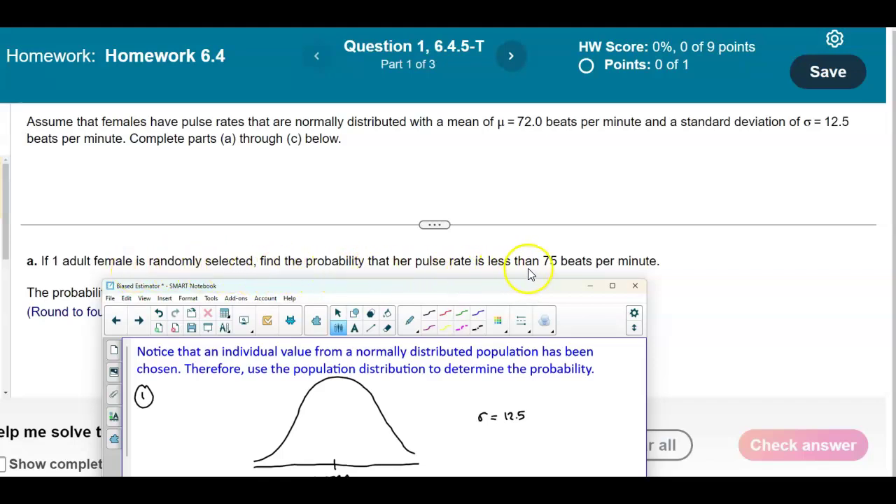
drag(524, 290, 670, 154)
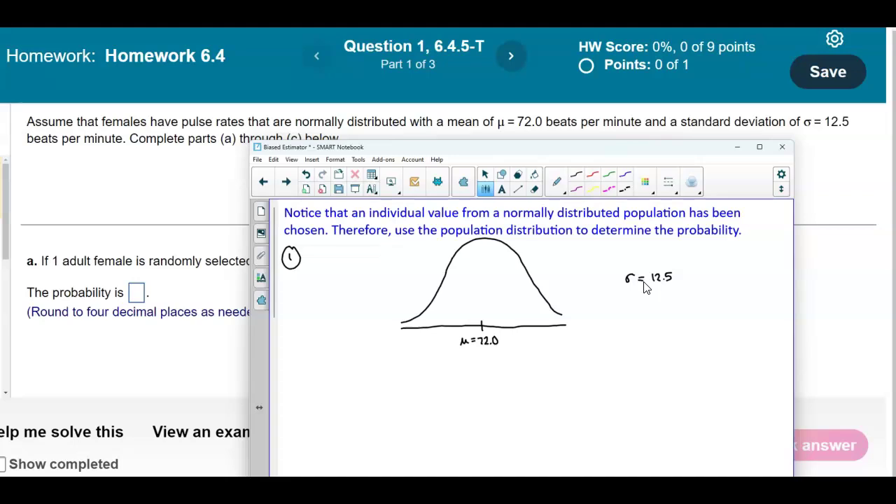
drag(519, 320, 517, 344)
drag(518, 309, 518, 261)
Shade the area under the curve left of 75 with a cyan highlighter
click(562, 185)
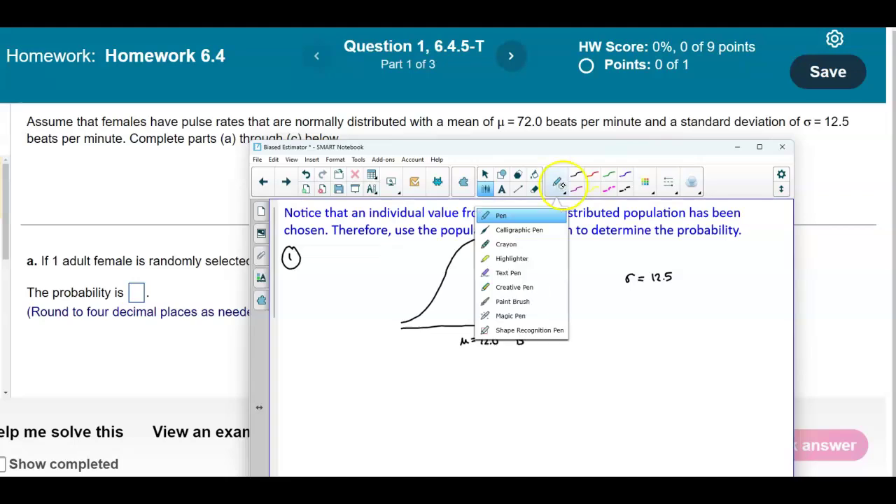
click(511, 258)
click(607, 175)
mouse_move(400, 324)
mouse_down()
mouse_move(506, 319)
mouse_move(514, 256)
mouse_move(487, 244)
mouse_move(470, 248)
mouse_move(448, 284)
mouse_move(506, 308)
mouse_move(508, 302)
mouse_move(449, 308)
mouse_move(452, 277)
mouse_move(496, 270)
mouse_move(477, 263)
mouse_move(456, 277)
mouse_move(476, 294)
mouse_up()
Return to the regular pen with a thin line
click(557, 183)
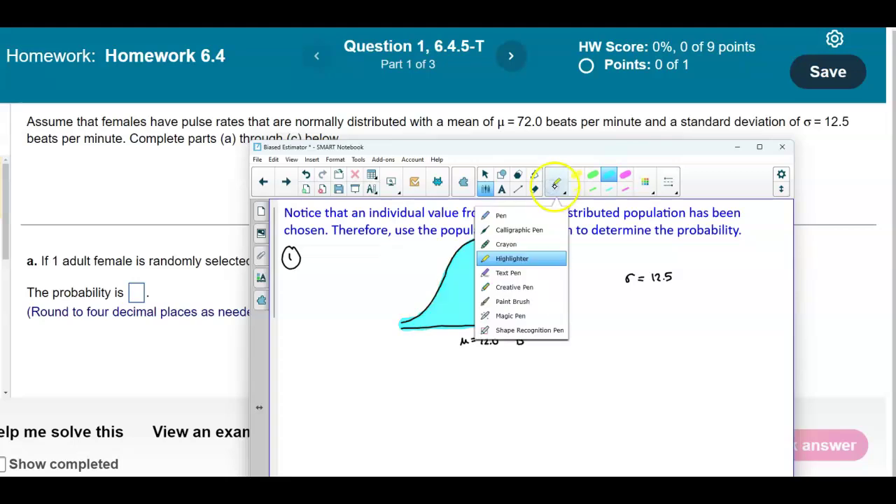
click(511, 215)
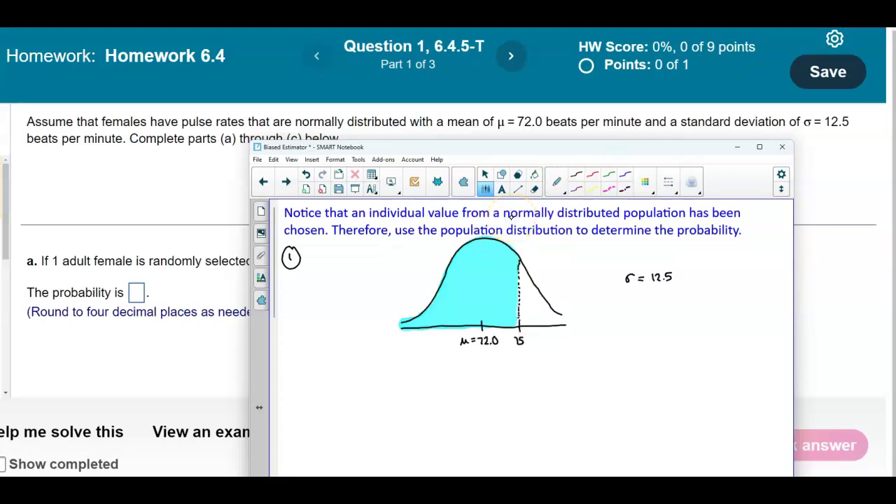
click(666, 184)
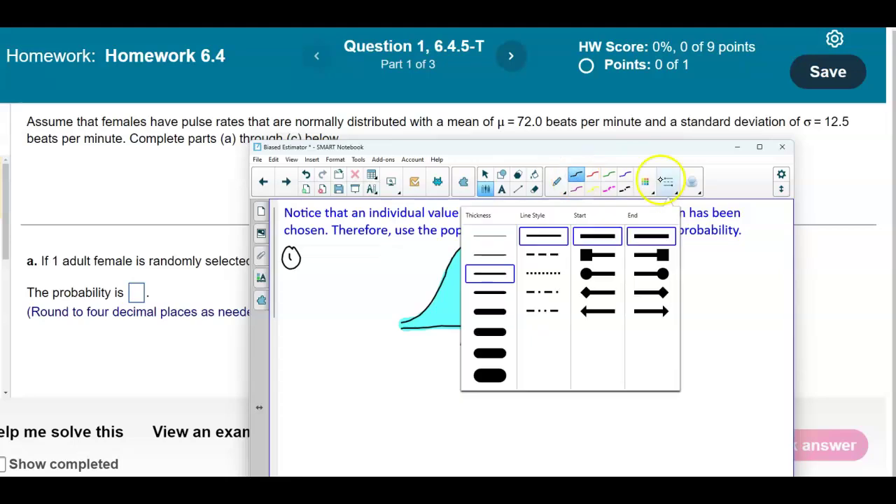
click(499, 234)
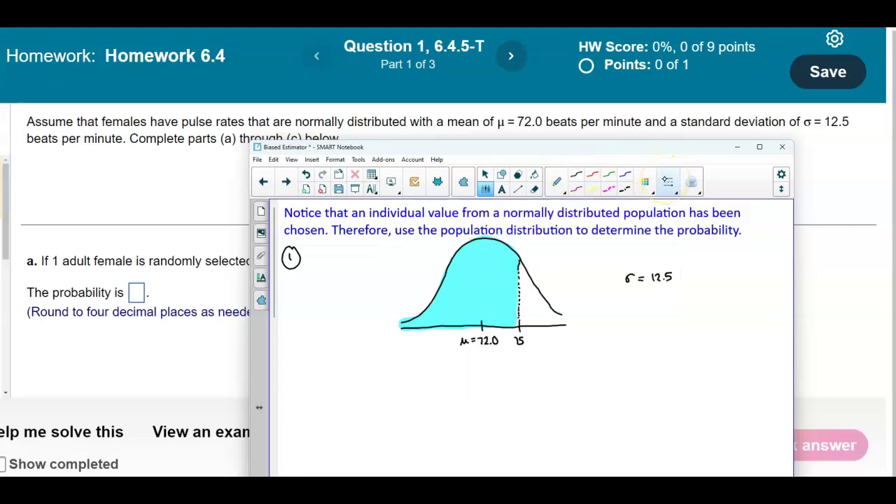
Write a circled 2 with z = (x−μ)/σ, and relabel the 75 tick as x=75
mouse_move(286, 405)
mouse_down()
mouse_move(339, 415)
mouse_move(353, 396)
mouse_move(359, 405)
mouse_move(358, 396)
mouse_move(353, 405)
mouse_move(391, 393)
mouse_move(351, 410)
mouse_move(382, 415)
mouse_up()
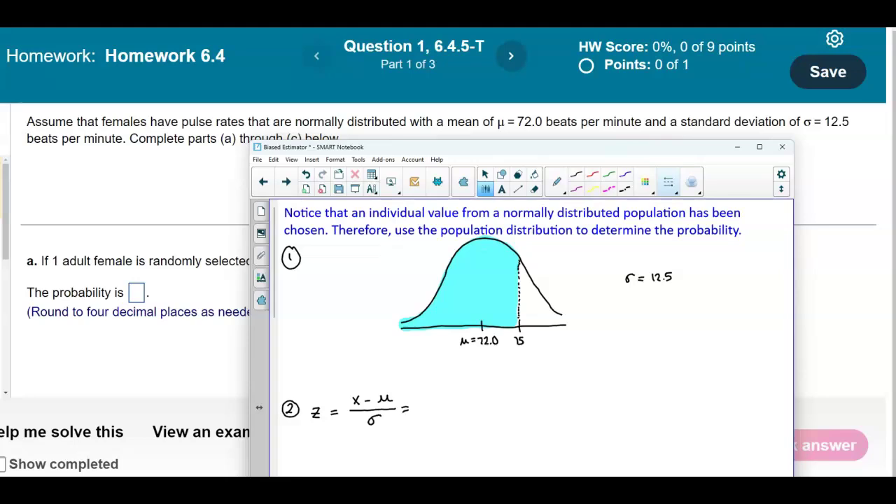
click(534, 189)
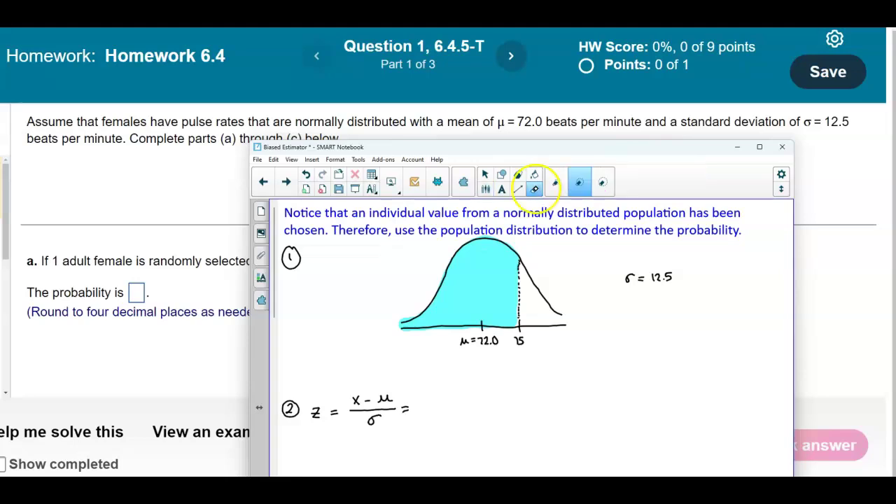
click(555, 182)
drag(522, 343, 517, 341)
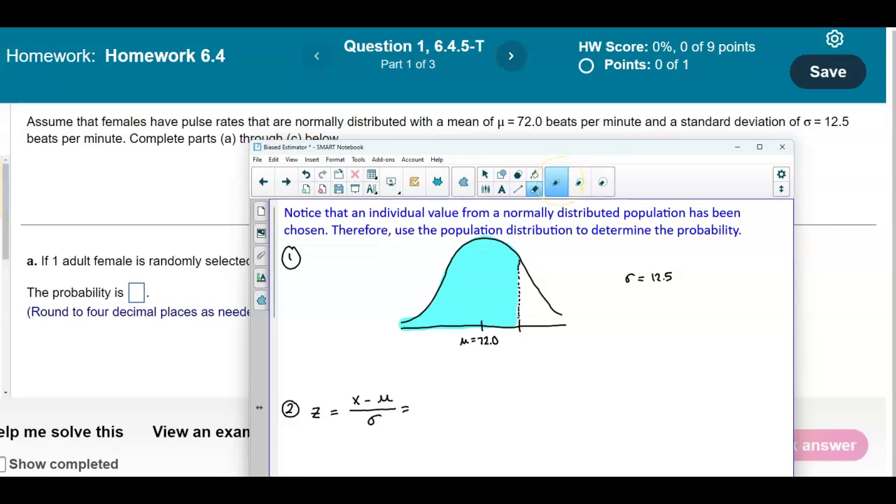
click(485, 188)
click(665, 183)
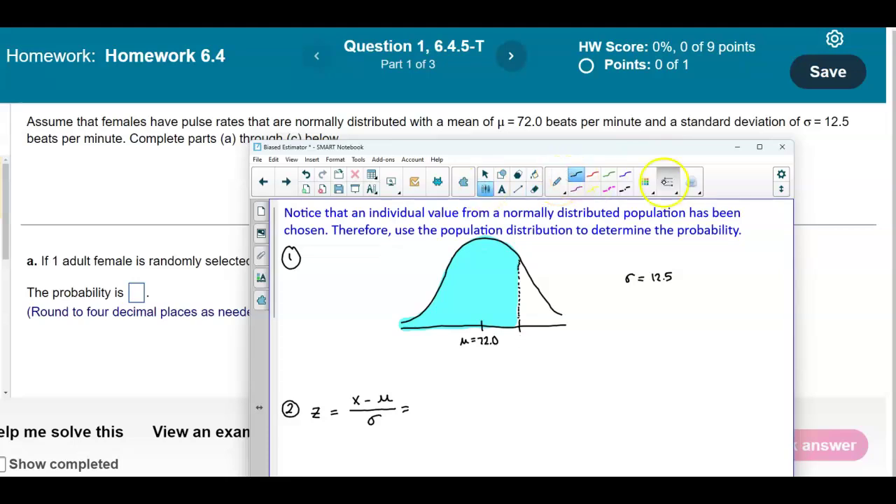
click(667, 182)
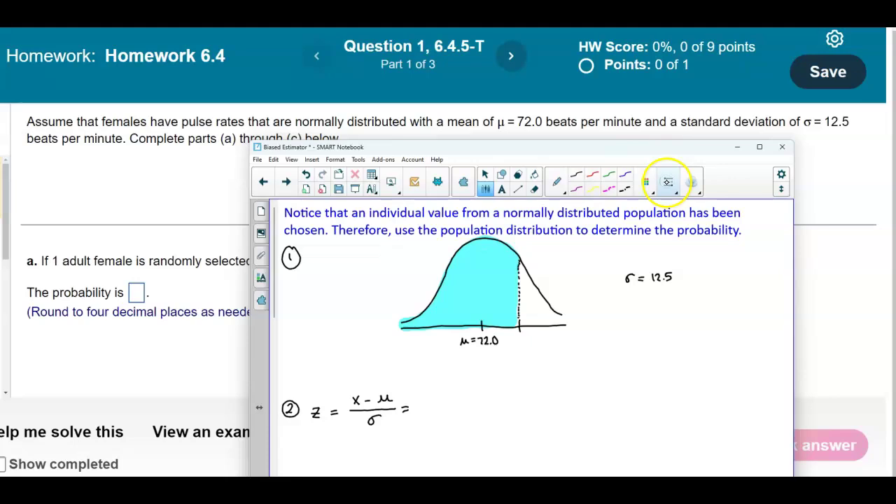
mouse_move(516, 338)
mouse_down()
mouse_move(510, 345)
mouse_move(529, 344)
mouse_up()
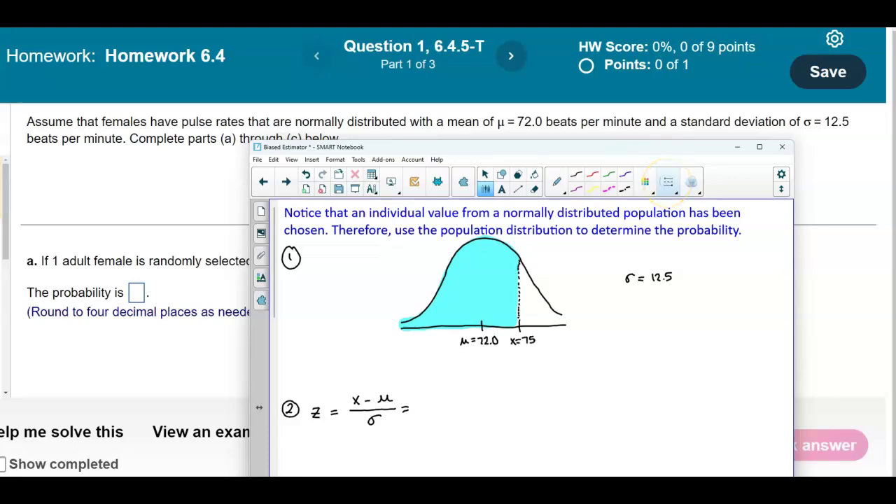
Substitute values into the z formula: (75.0 − 72.0)/12.5
mouse_move(428, 397)
mouse_down()
mouse_move(484, 391)
mouse_move(481, 401)
mouse_move(503, 390)
mouse_up()
mouse_move(428, 406)
mouse_down()
mouse_move(509, 404)
mouse_move(471, 421)
mouse_up()
click(468, 419)
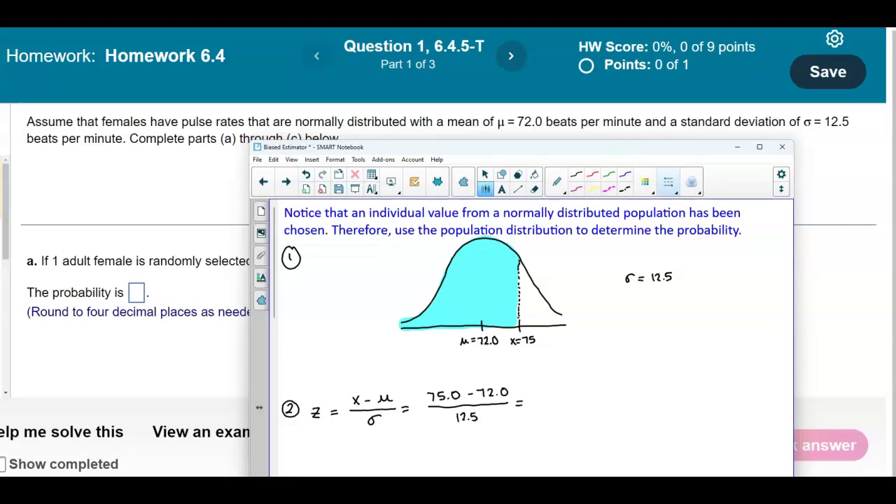
click(451, 476)
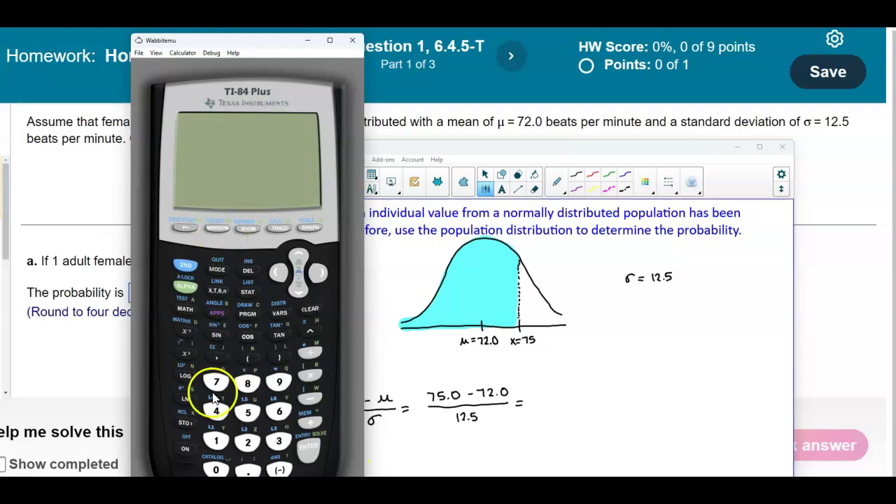
Compute 75 − 72 = 3 on the TI-84 emulator
click(185, 449)
click(216, 382)
click(246, 412)
click(310, 399)
click(216, 382)
click(248, 442)
click(301, 445)
Divide the answer by 12.5 to get .24, and write = 0.24 in the notebook
click(307, 352)
click(216, 441)
click(248, 441)
click(251, 467)
click(247, 414)
click(298, 449)
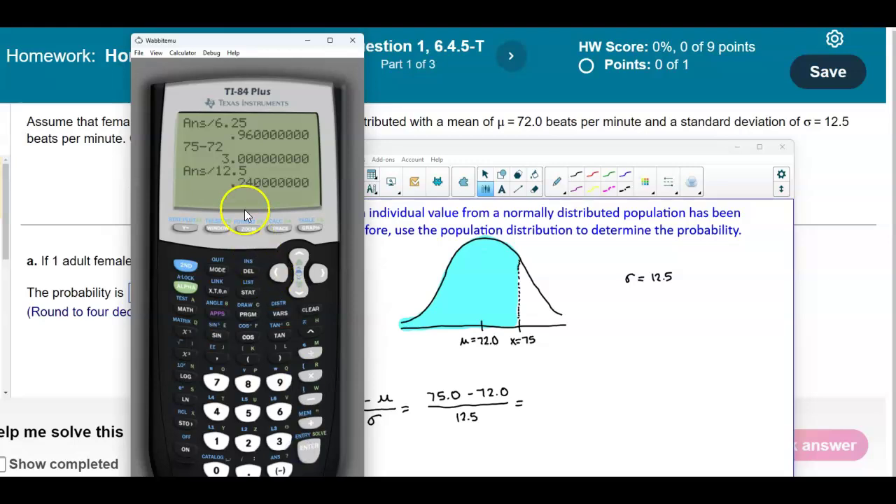
drag(583, 367, 602, 376)
click(589, 376)
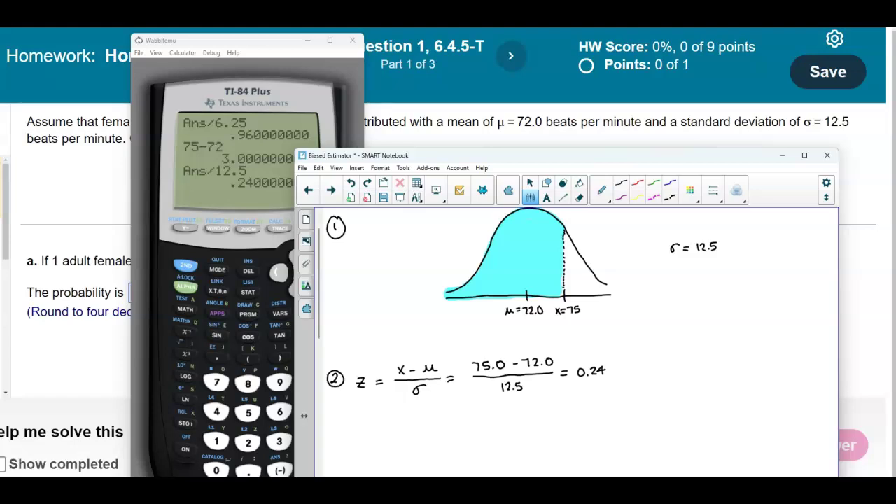
With the thinnest pen, add a standardized axis labelled μ=0 and z=0.24
click(714, 191)
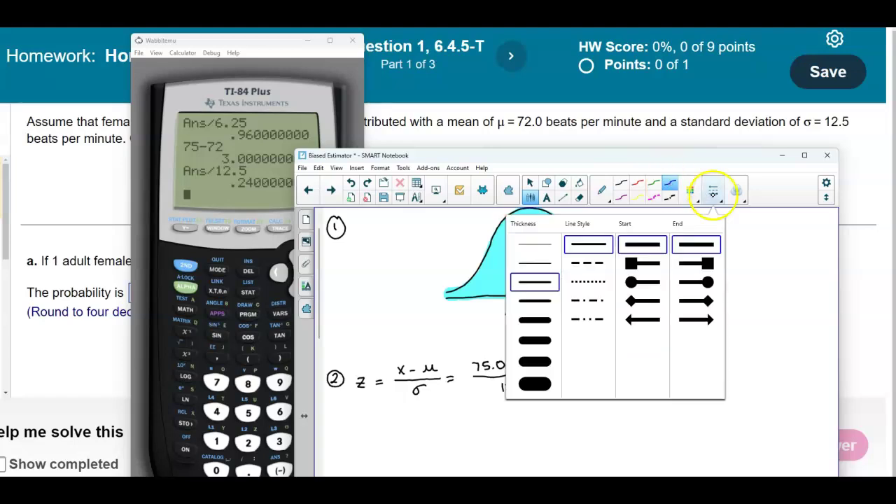
click(539, 246)
drag(447, 324, 613, 322)
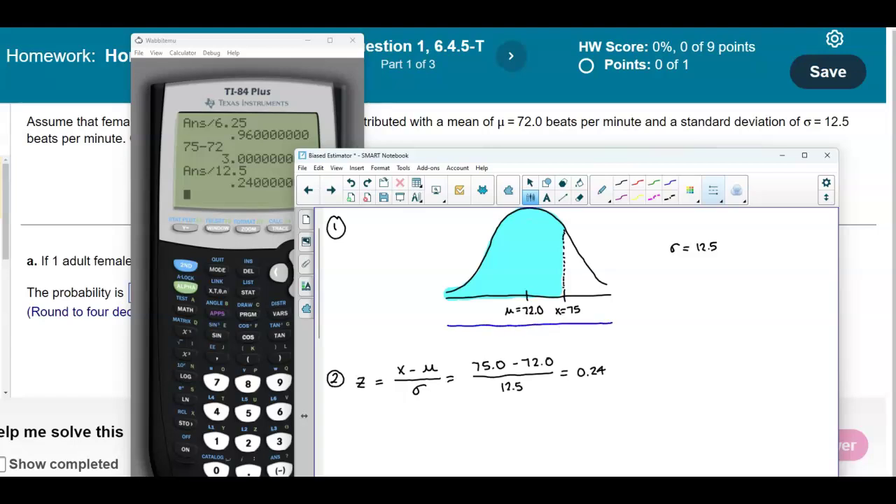
mouse_move(507, 337)
mouse_down()
mouse_move(528, 328)
mouse_move(578, 335)
mouse_up()
drag(580, 328, 586, 336)
key(ctrl+z)
key(ctrl+z)
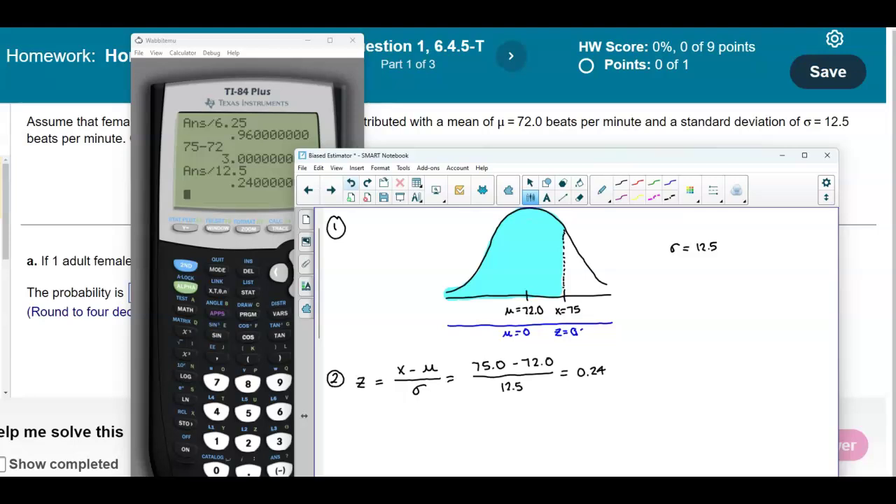
drag(580, 328, 586, 336)
drag(589, 328, 584, 333)
Write a circled 3 followed by P(Z ≤ 0.24) =
drag(339, 421, 328, 428)
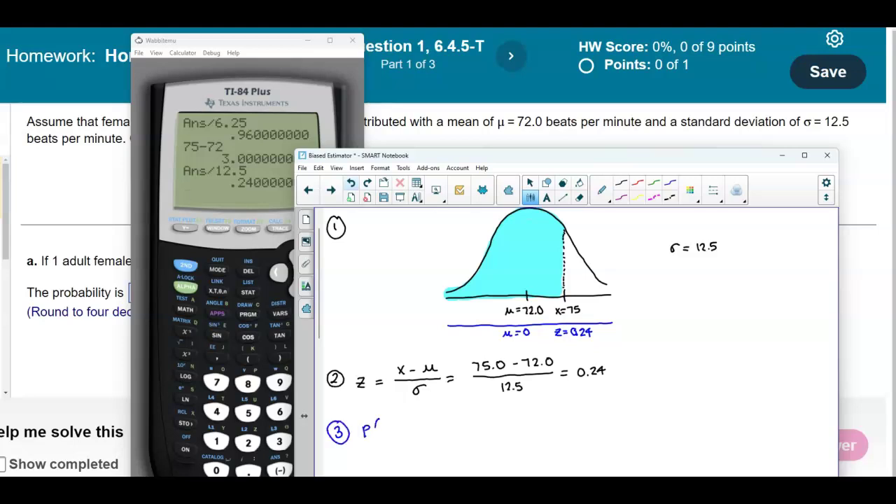
drag(403, 433, 424, 424)
click(435, 429)
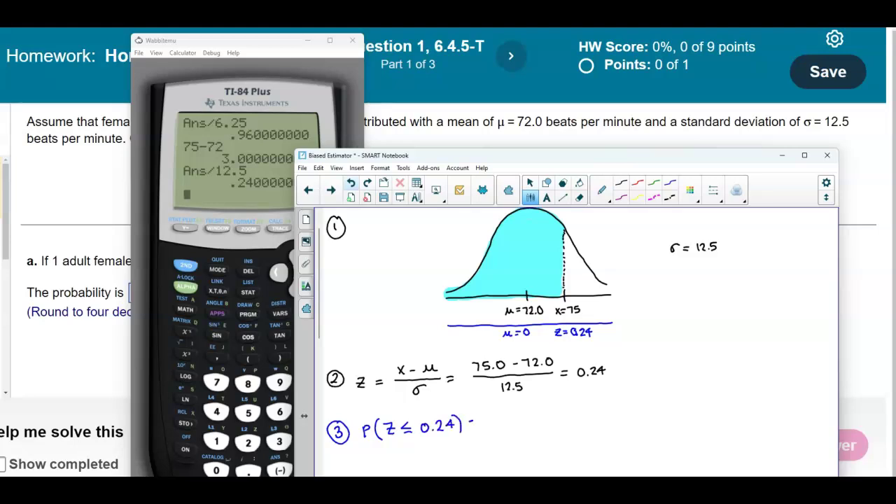
click(504, 144)
Launch StatCrunch from the homework's Get more help options
click(414, 429)
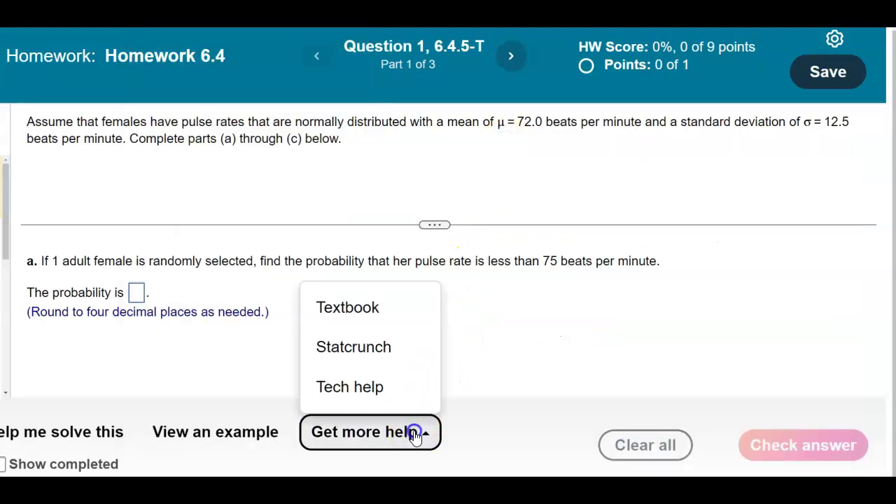
click(409, 345)
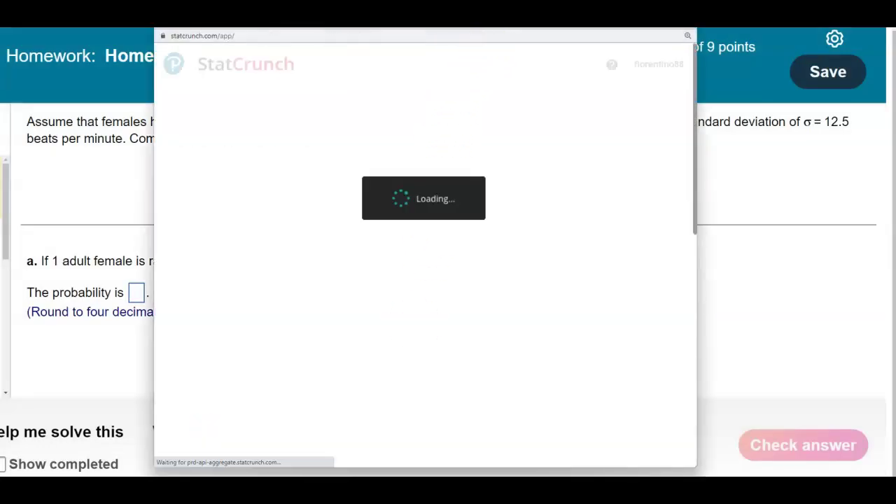
drag(493, 21, 352, 38)
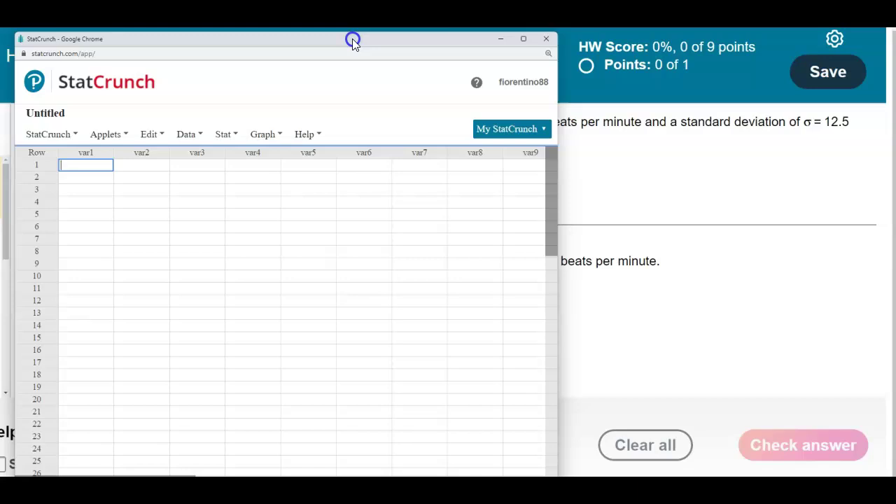
Open StatCrunch's Normal Calculator and arrange it beside the notebook window
click(223, 135)
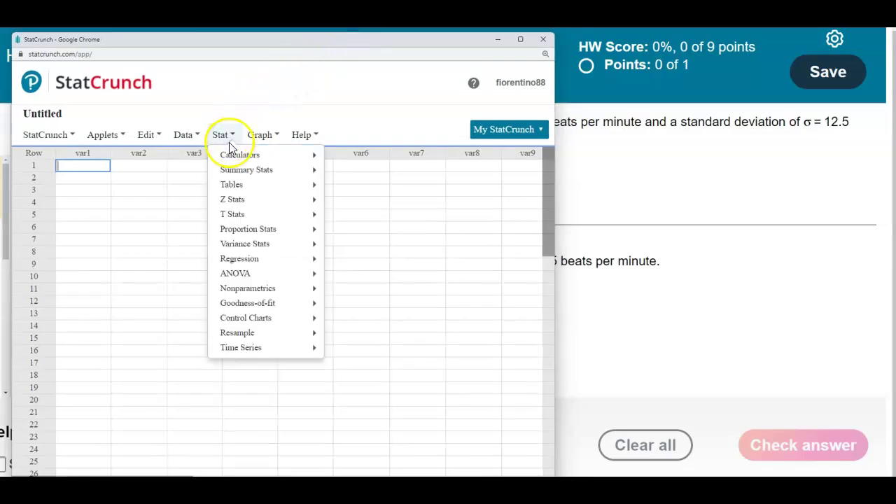
mouse_move(249, 154)
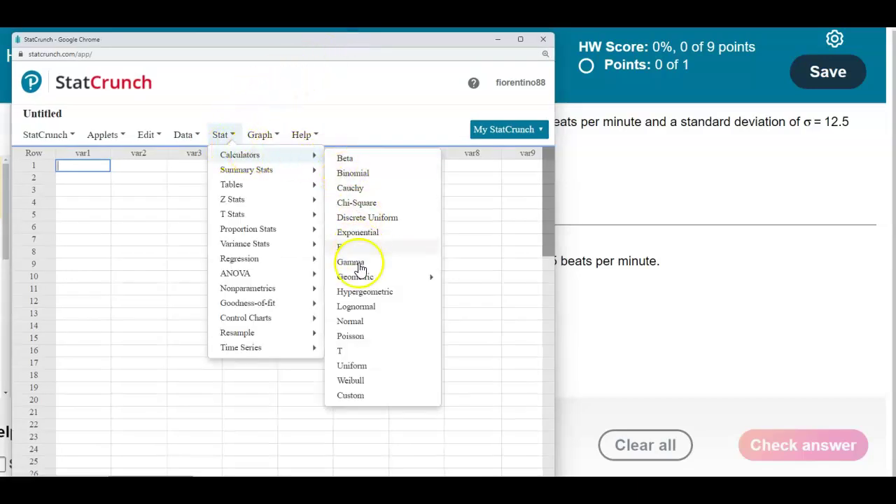
click(357, 328)
drag(400, 152, 243, 130)
key(alt+Tab)
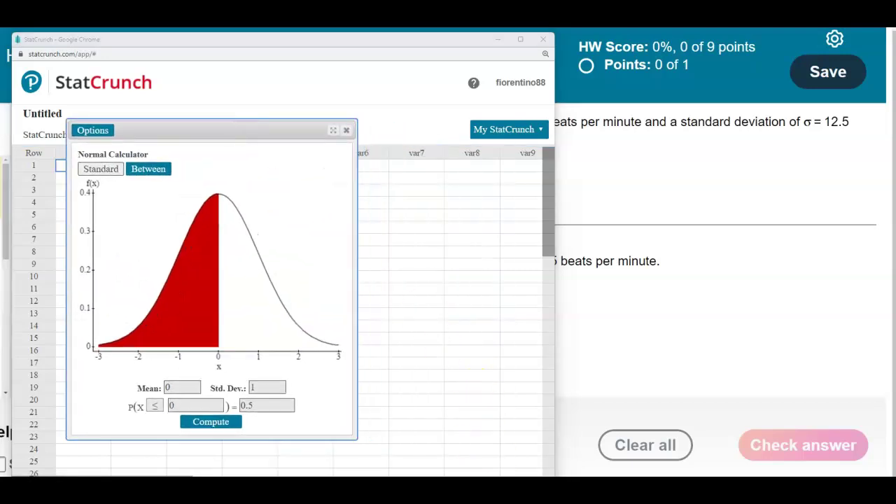
drag(469, 154, 546, 114)
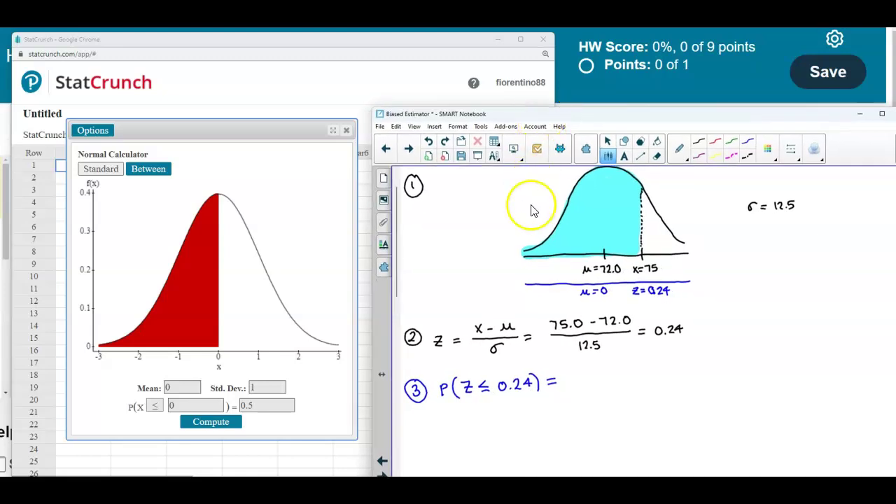
Compute P(X ≤ 0.24) in the Normal Calculator, giving 0.59483487
click(170, 408)
text(0.24)
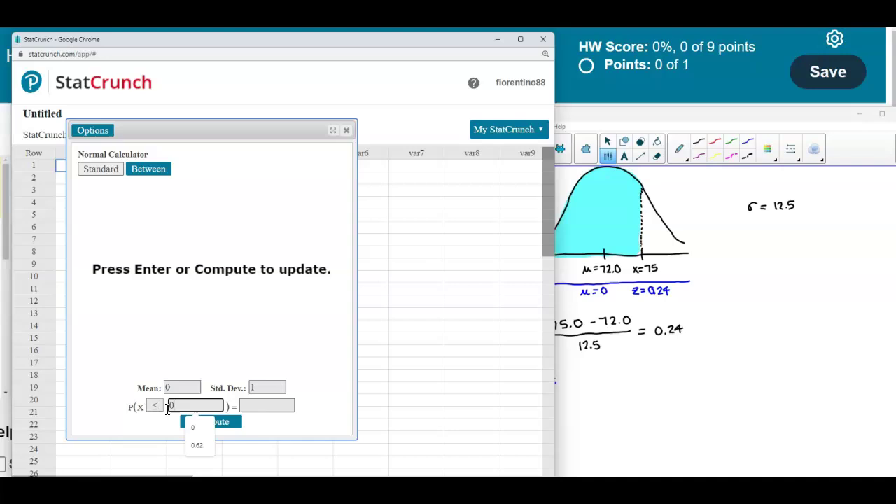
click(234, 423)
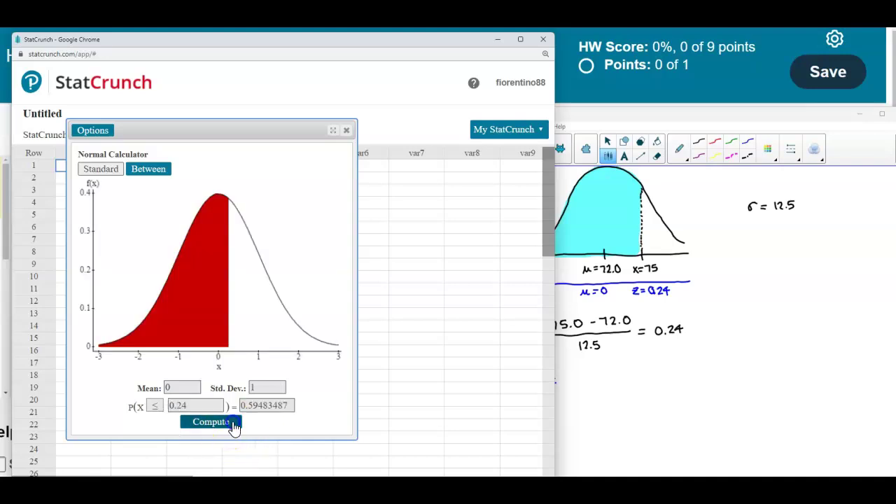
drag(444, 44, 372, 39)
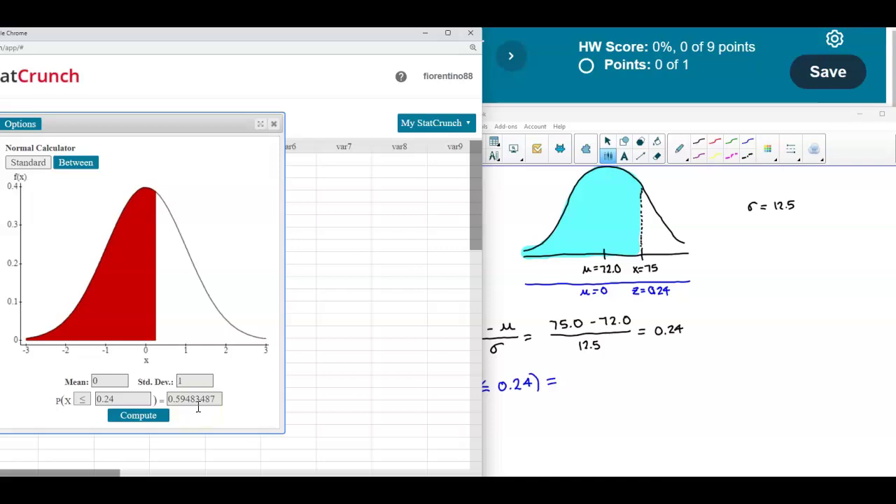
Write 0.5948 after P(Z ≤ 0.24) = and inside the shaded area
drag(569, 376, 567, 386)
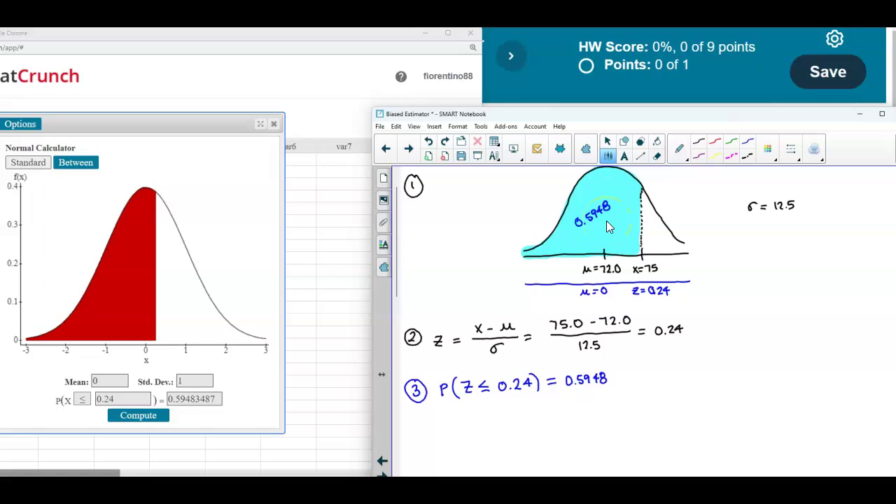
click(510, 49)
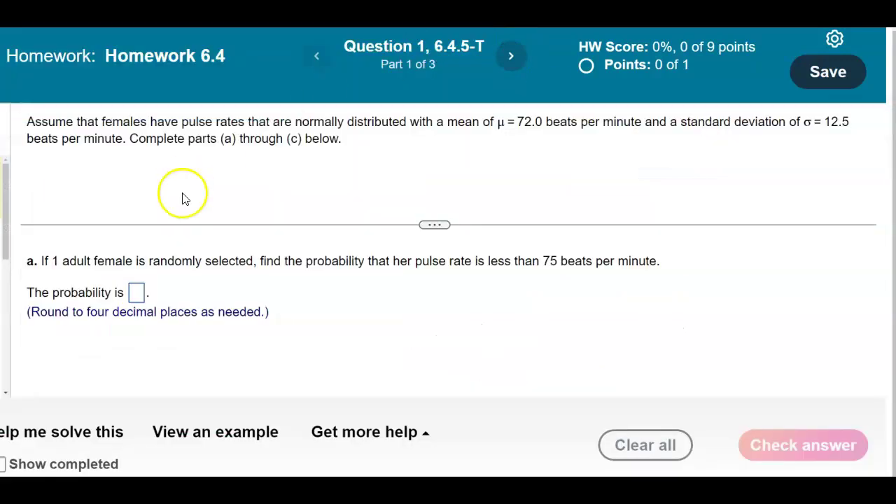
Submit 0.5948 as part a's probability and enlarge the lower pane to show part b
click(137, 292)
text(0.5948)
key(Return)
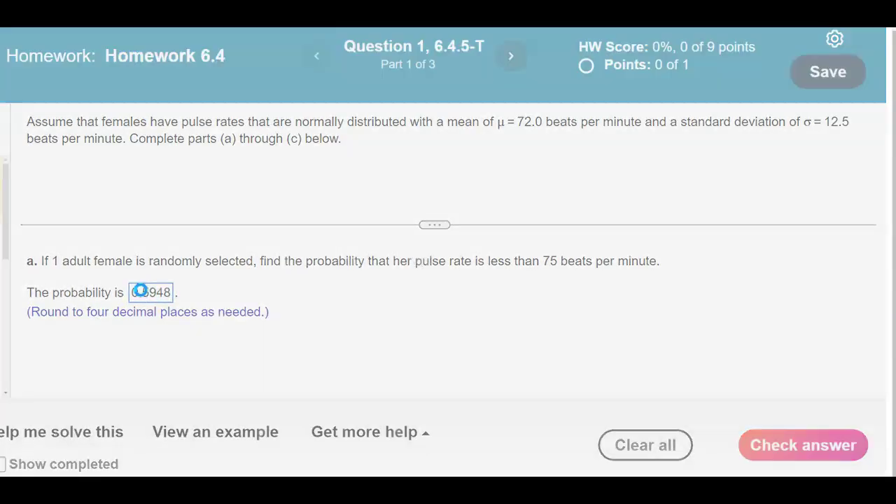
click(422, 290)
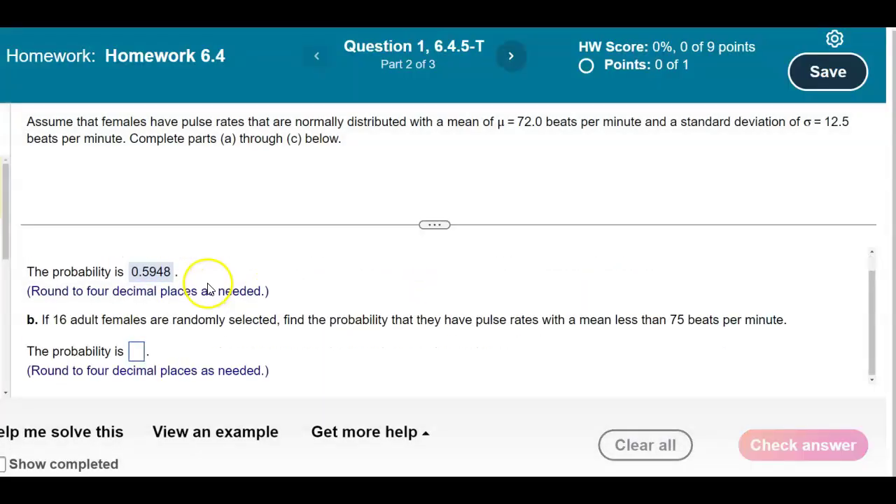
drag(429, 225, 426, 170)
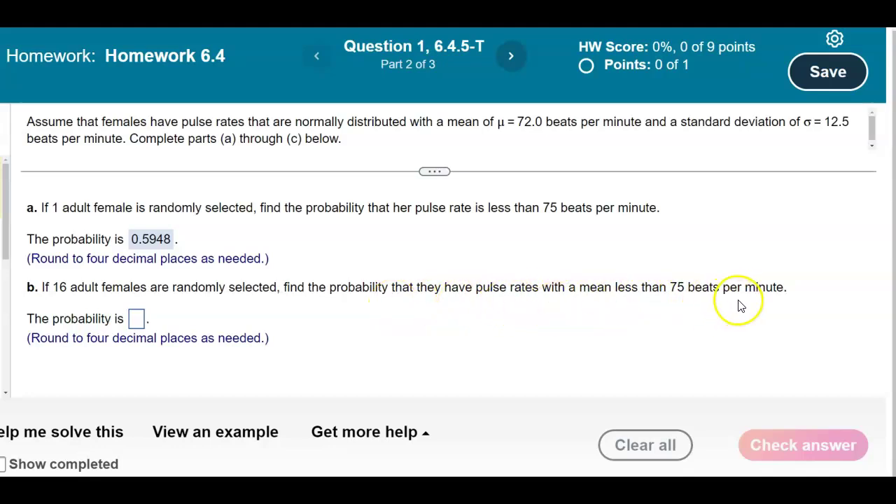
Return to the SMART Notebook solution and scroll to the central limit theorem explanation
key(alt+Tab)
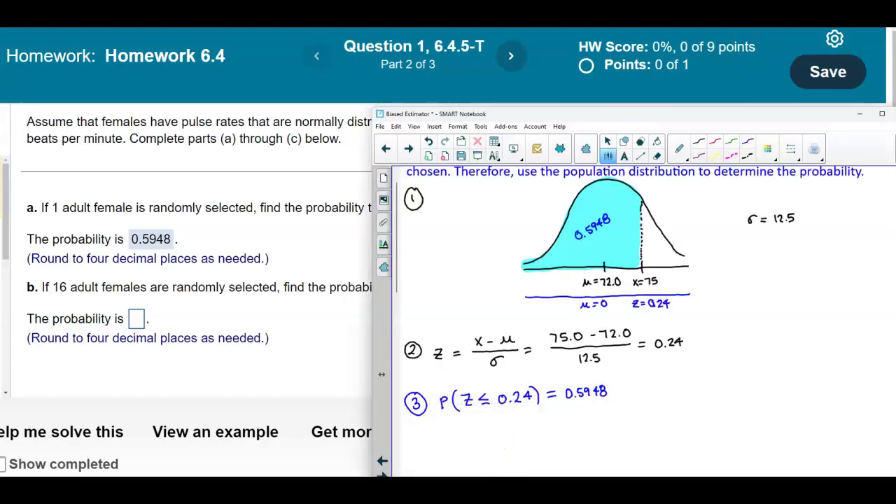
scroll(618, 397, down, 8)
scroll(617, 397, down, 2)
scroll(616, 396, up, 1)
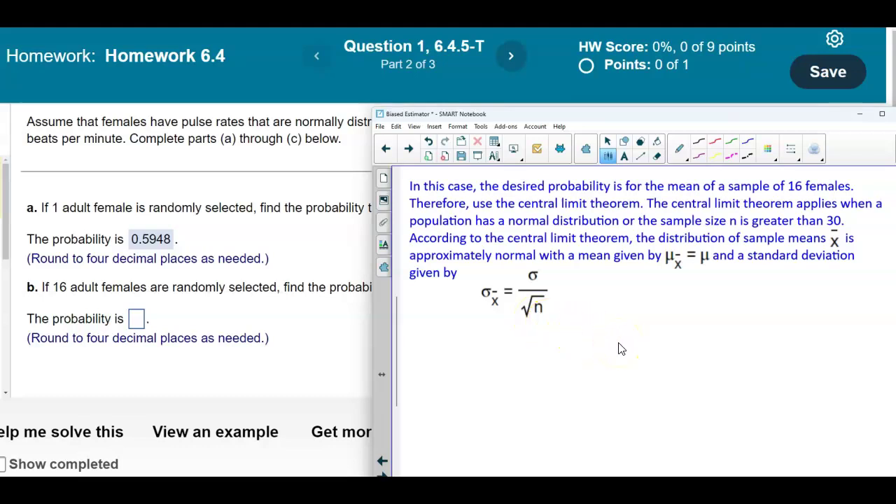
With the thinnest pen, draw a step 1 bell curve marking μx̄ = 72, x = 75, and a dashed line at 75
click(790, 149)
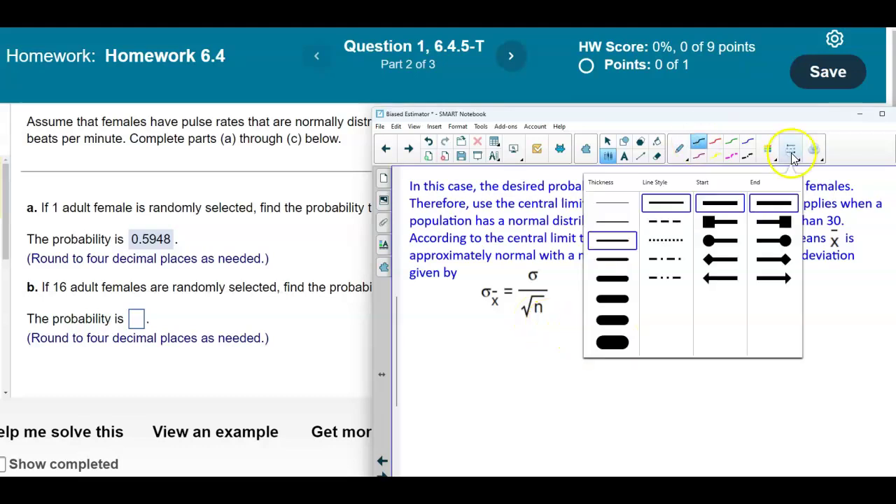
click(614, 204)
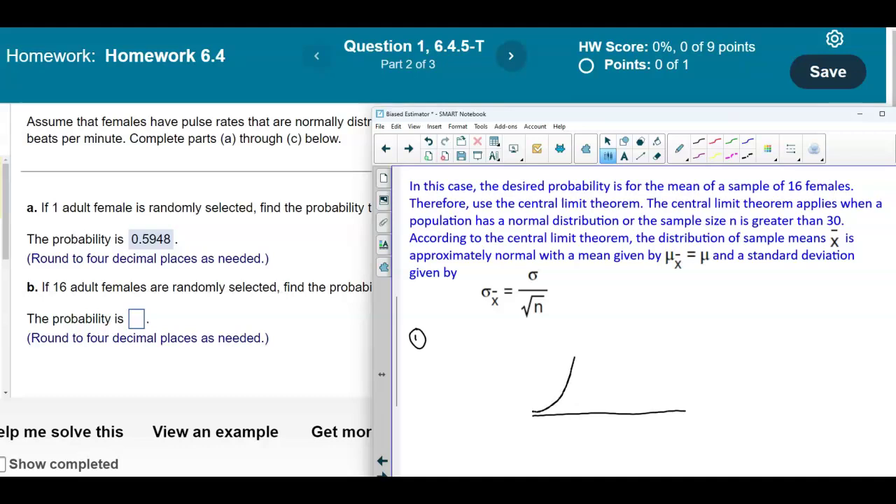
drag(663, 387, 681, 399)
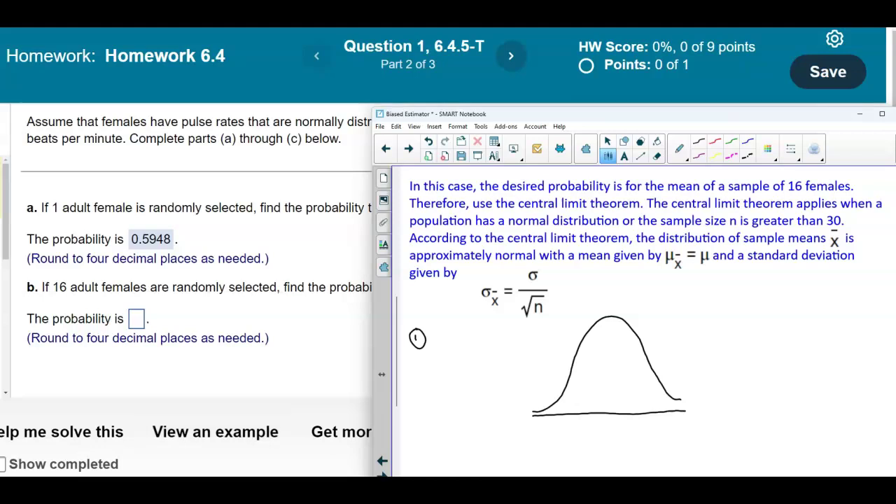
drag(526, 118, 243, 70)
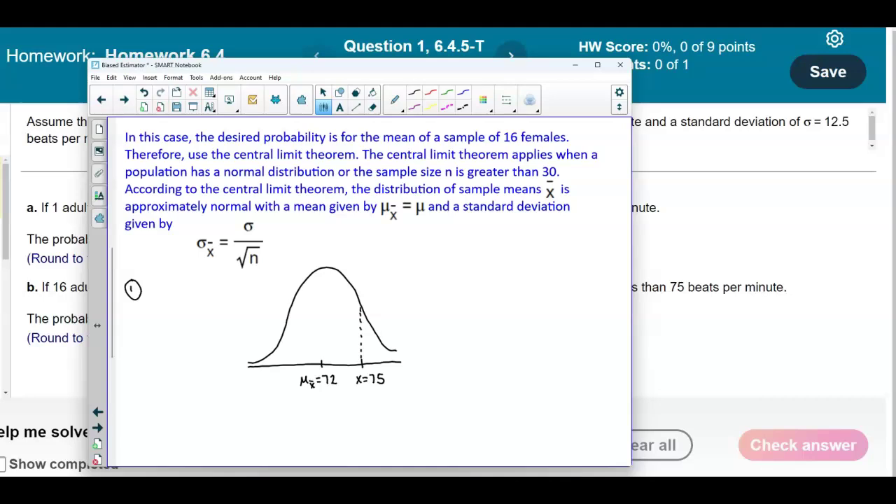
Shade the area under the new curve left of x = 75 in cyan with the highlighter
click(395, 101)
click(350, 173)
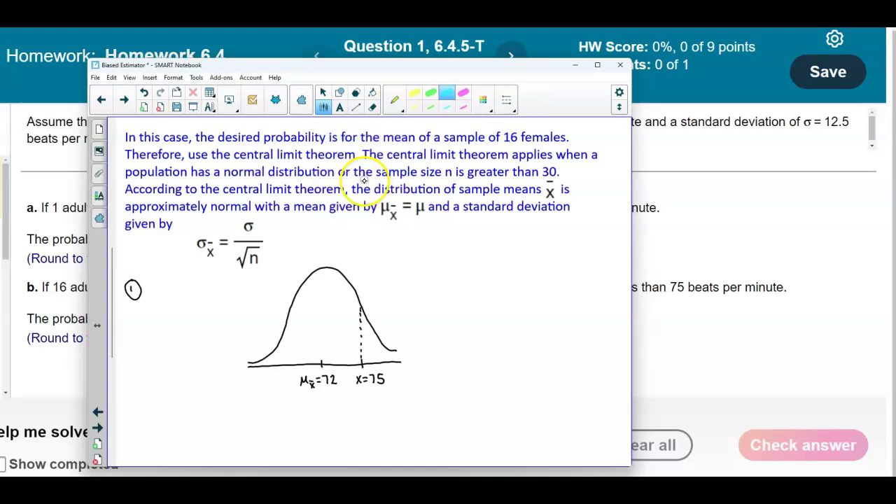
mouse_move(250, 363)
mouse_down()
mouse_move(354, 363)
mouse_move(354, 301)
mouse_move(310, 278)
mouse_move(280, 354)
mouse_move(343, 329)
mouse_move(347, 353)
mouse_up()
Switch back to the regular pen with the thin line thickness
click(396, 99)
click(349, 133)
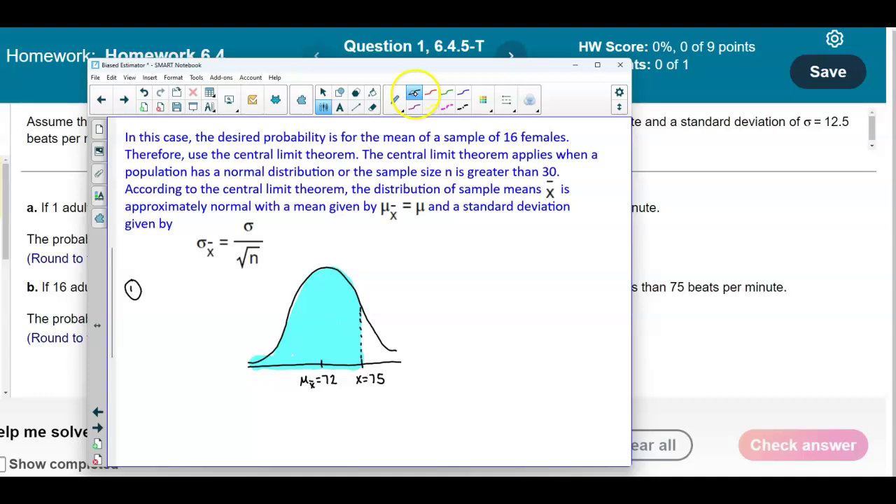
click(507, 98)
click(506, 100)
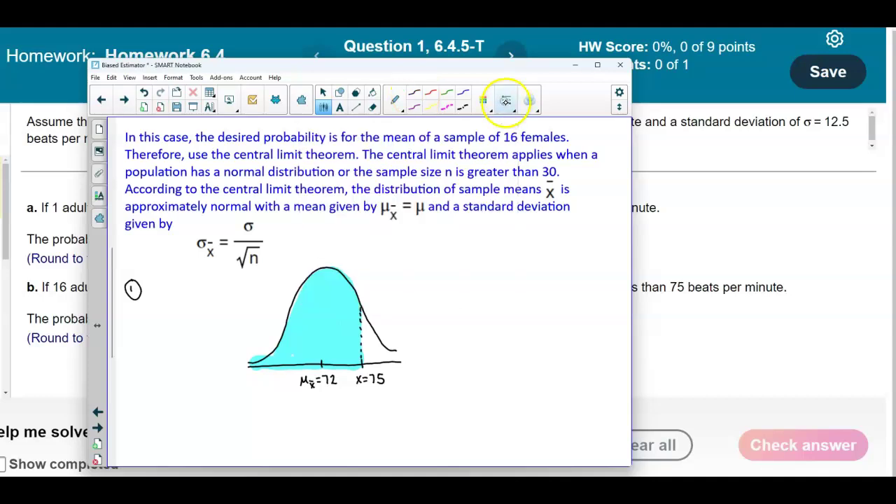